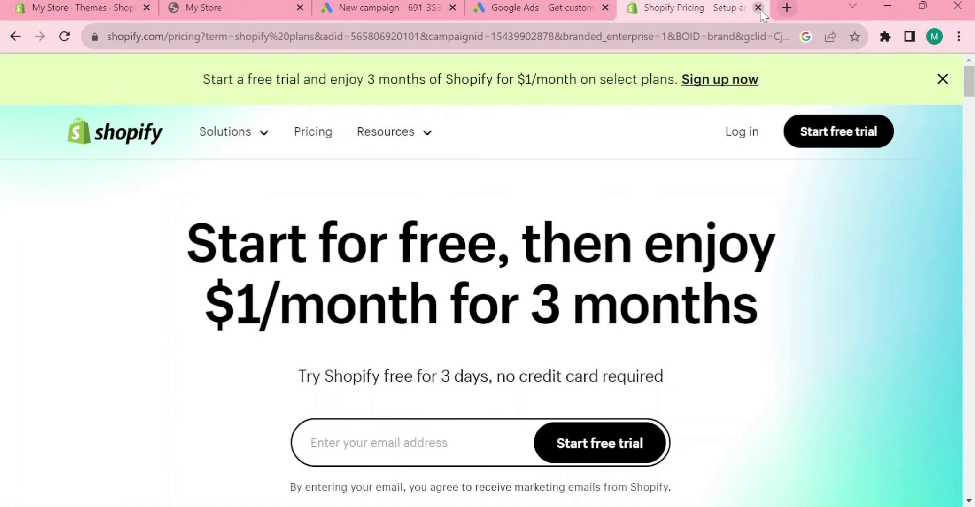
# Close the Shopify pricing tab and return to the My Store Themes admin page
pyautogui.click(758, 8)
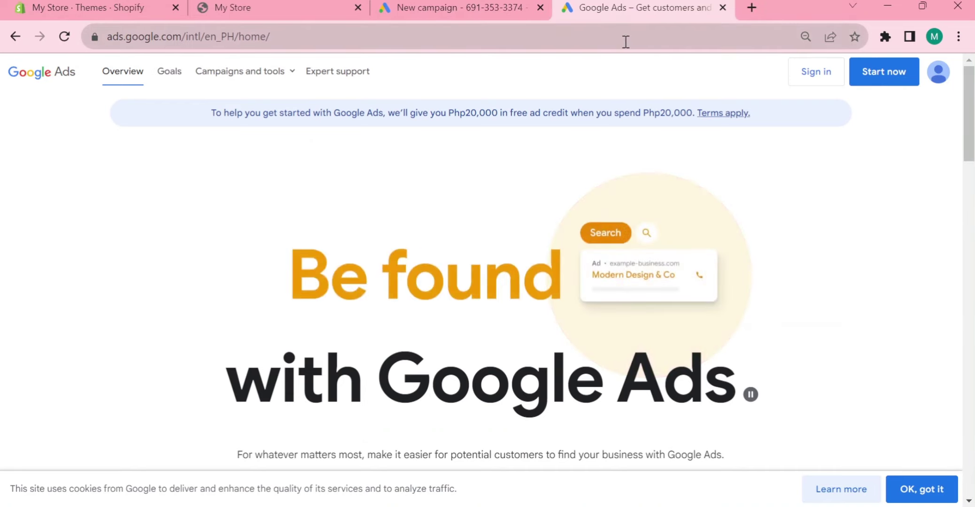
pyautogui.click(64, 4)
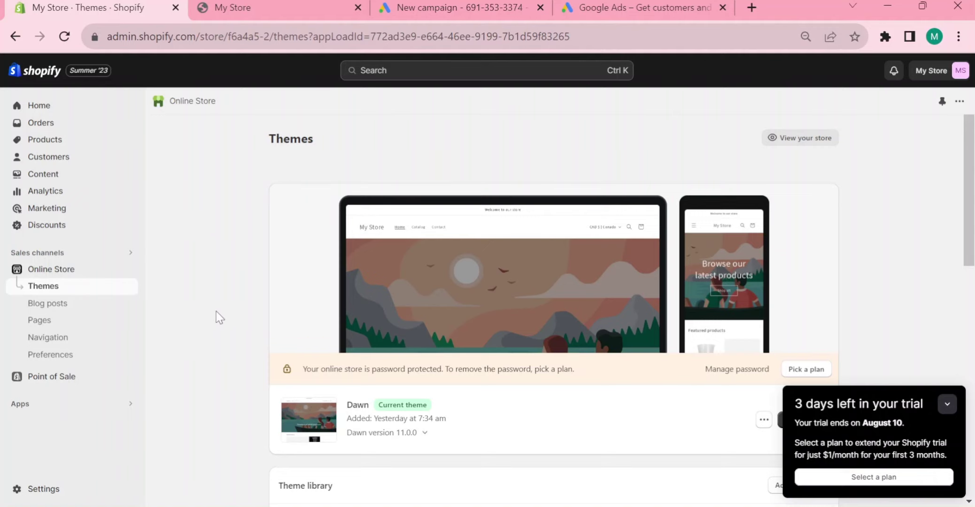
# Bring up the list of installed apps from the Shopify sidebar
pyautogui.click(20, 405)
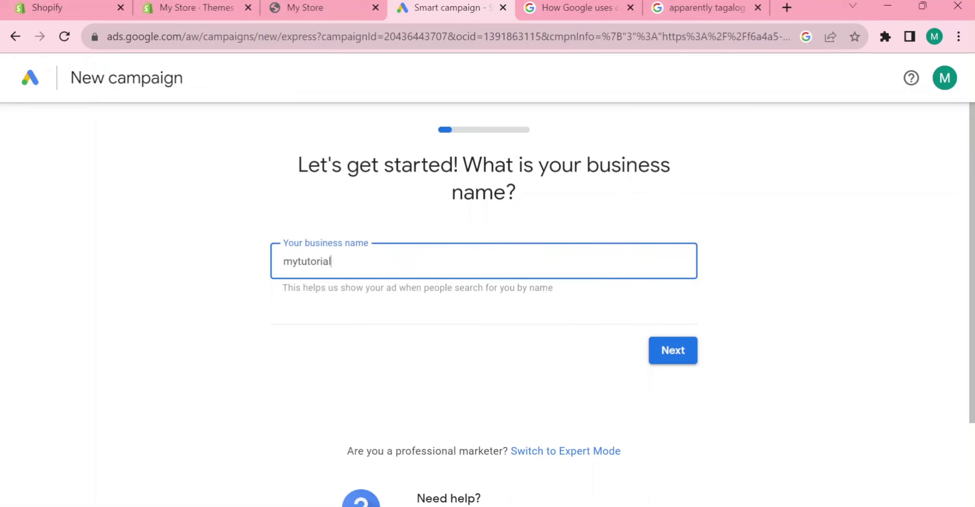
# Submit 'mytutorial' as the business name and advance to the website step
pyautogui.click(675, 353)
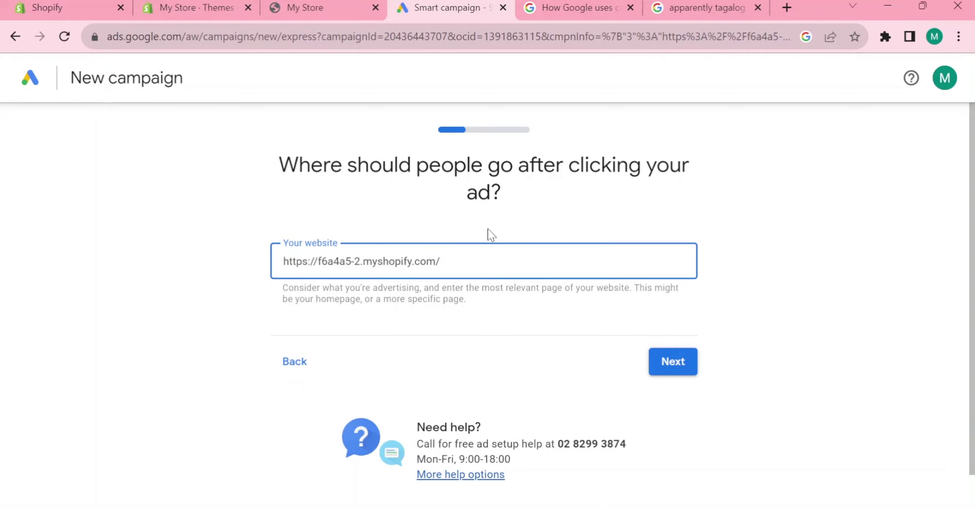
pyautogui.hotkey('ctrl', 'pageup')
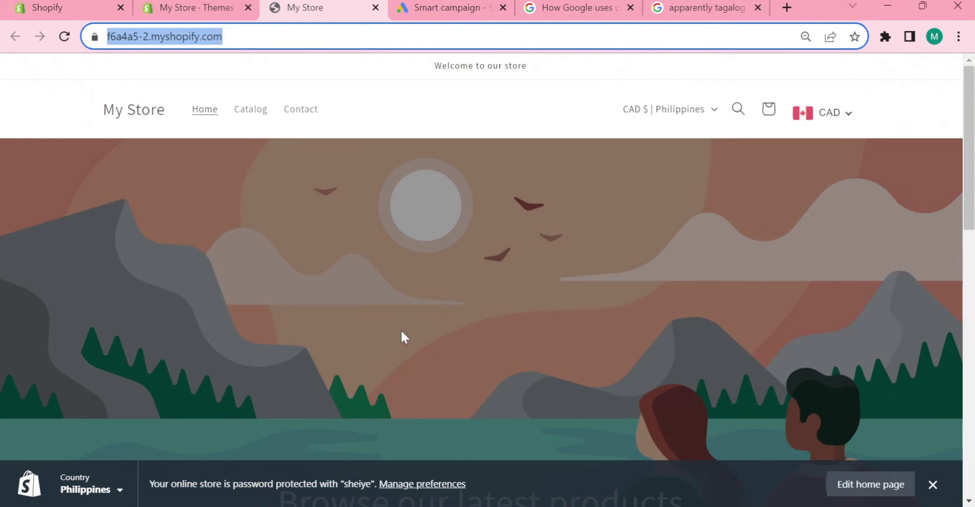
pyautogui.scroll(-8, 546, 259)
pyautogui.scroll(4, 581, 307)
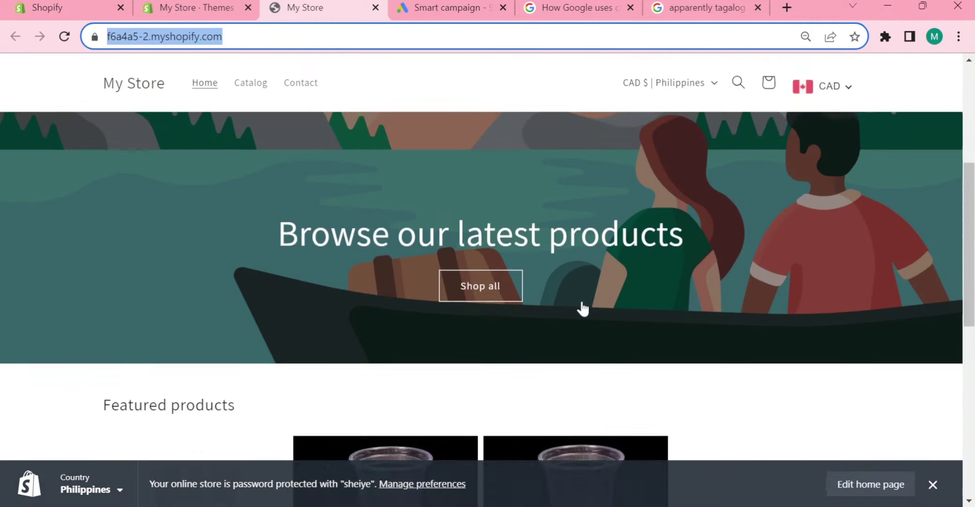
pyautogui.scroll(5, 583, 307)
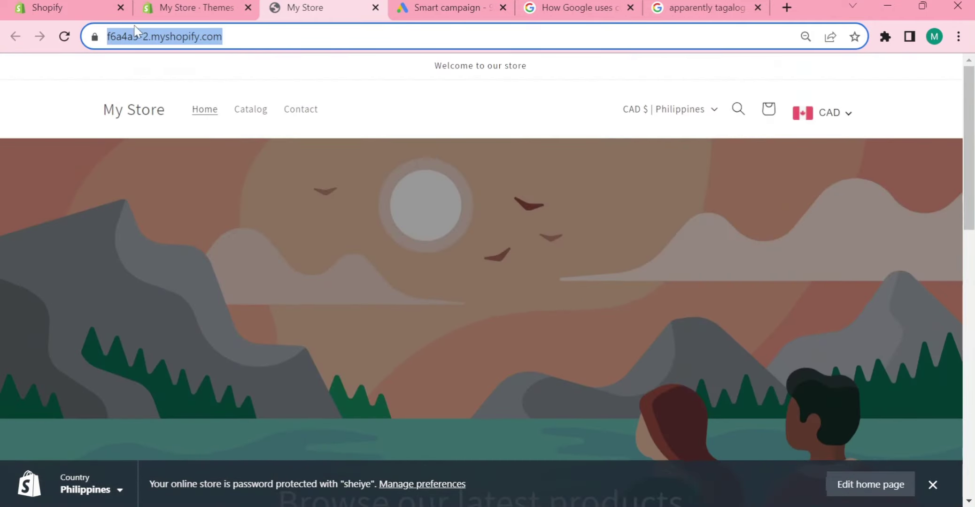
pyautogui.click(439, 6)
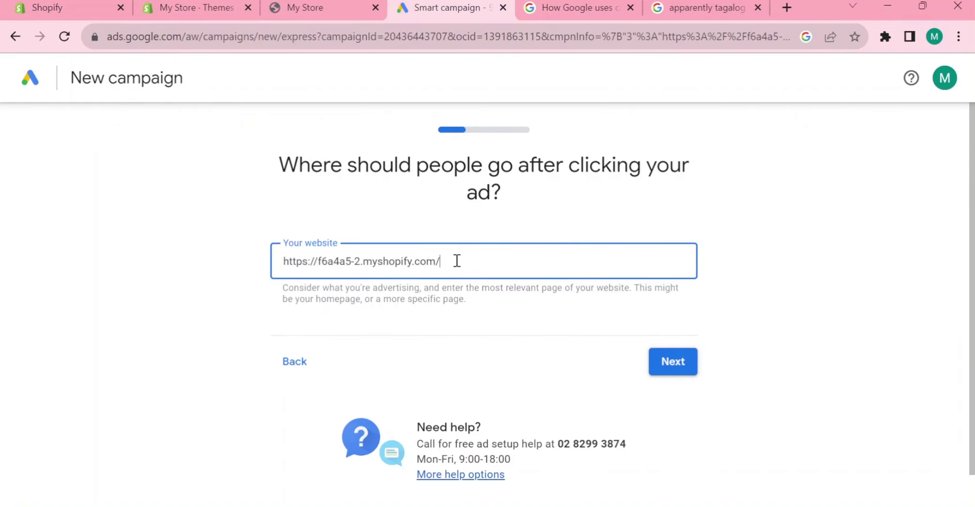
pyautogui.hotkey('ctrl', 'a')
# Accept the store website and scroll past the landing-page preview to the advertising goal options
pyautogui.click(687, 370)
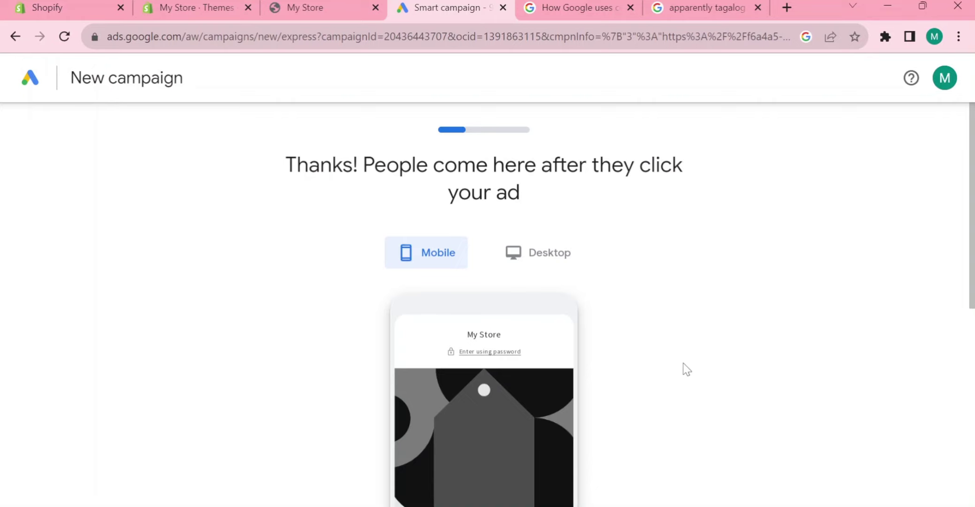
pyautogui.scroll(-5, 799, 306)
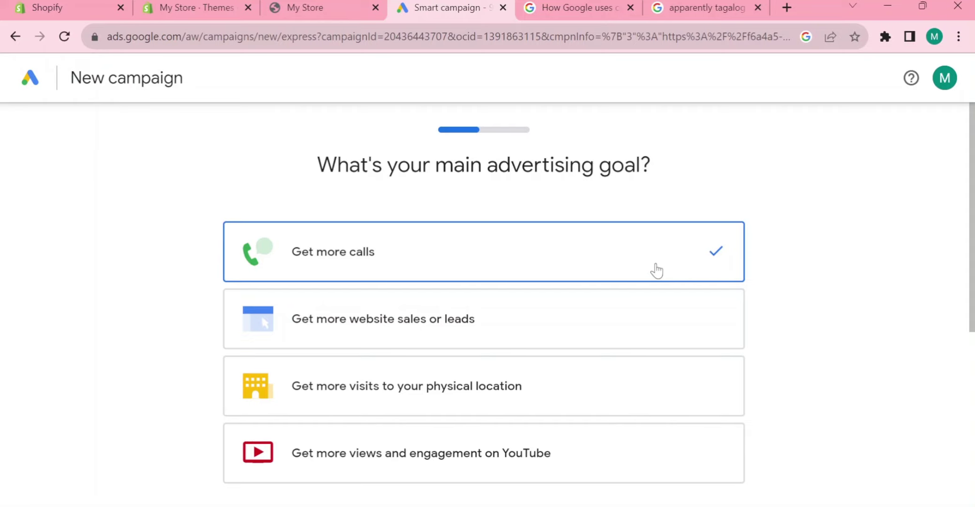
pyautogui.scroll(-2, 656, 271)
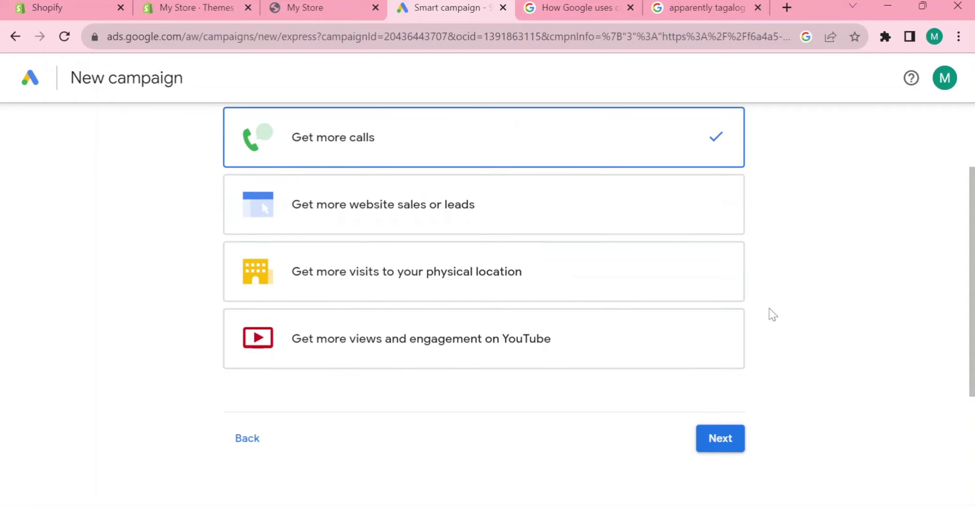
# Continue with 'Get more calls' as the goal and review the headline, description and phone fields
pyautogui.click(733, 440)
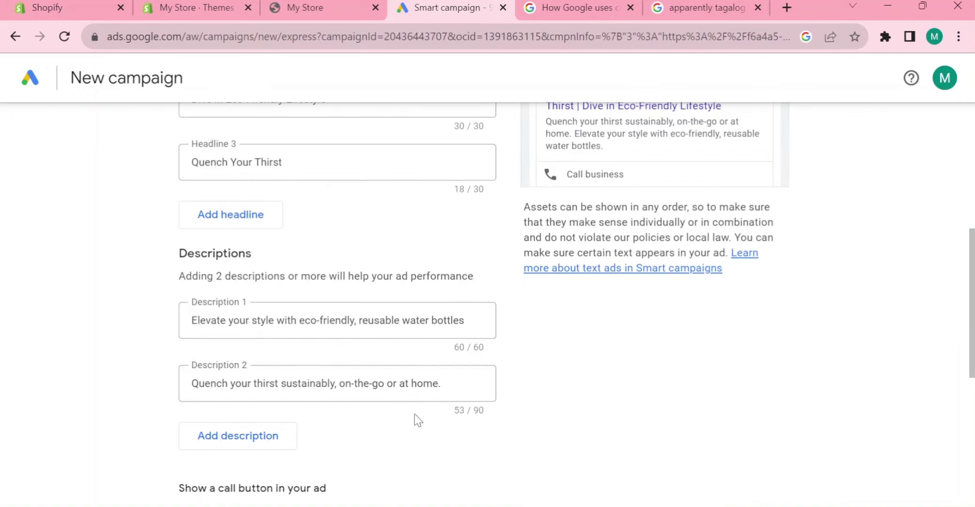
pyautogui.scroll(5, 414, 413)
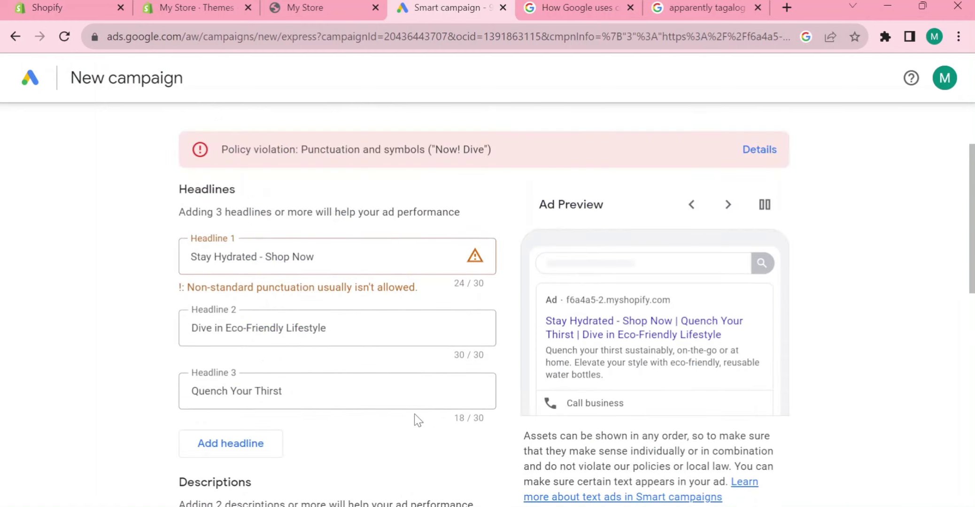
pyautogui.scroll(-2, 414, 414)
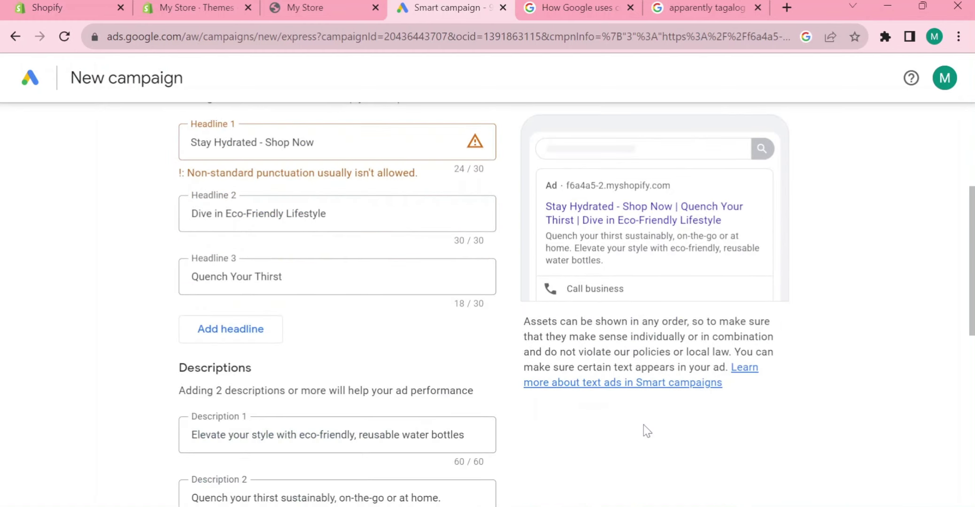
pyautogui.scroll(-10, 643, 431)
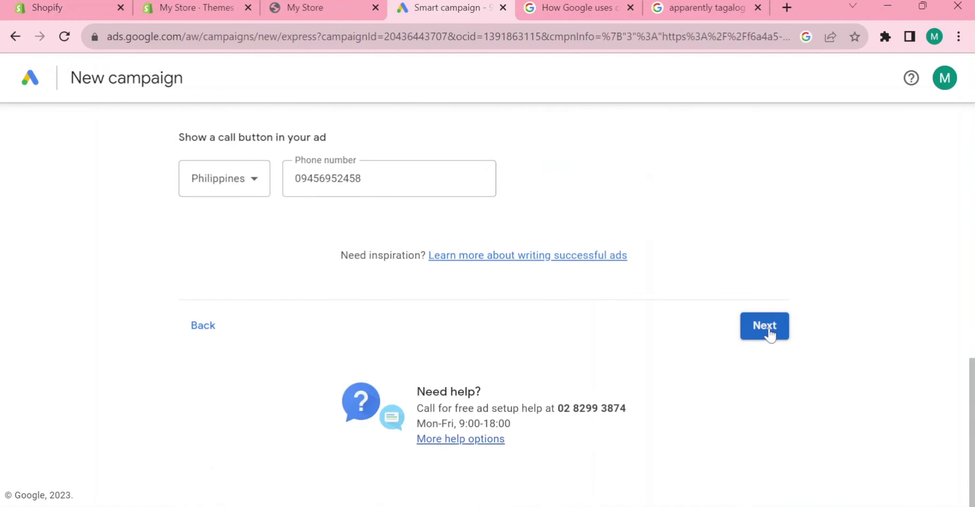
# Submit the ad text and accept the suggested keyword themes
pyautogui.click(768, 329)
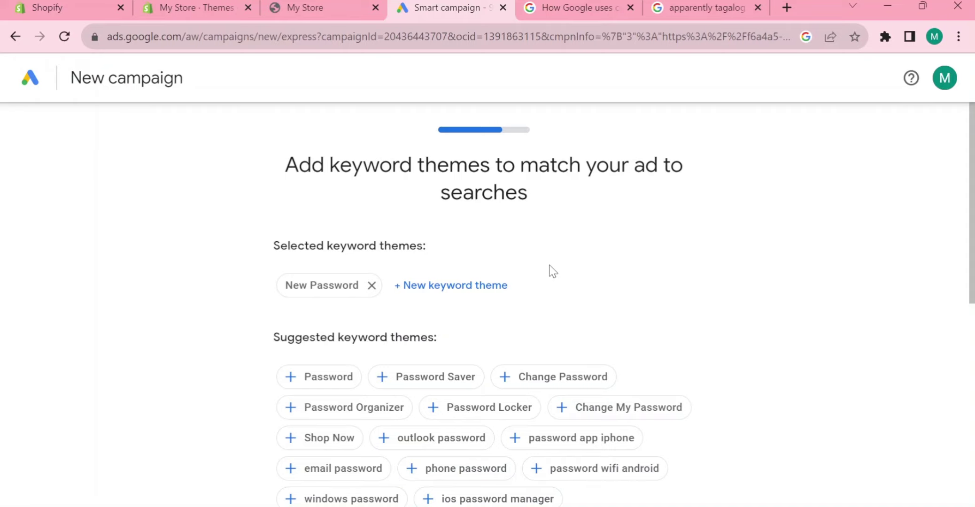
pyautogui.scroll(-10, 553, 271)
pyautogui.click(681, 374)
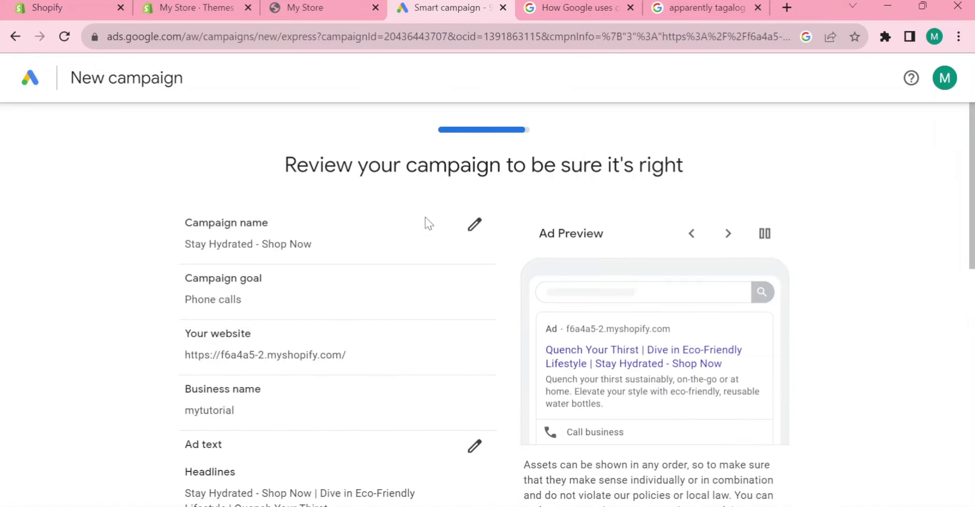
# Scroll through the Stay Hydrated - Shop Now campaign review summary
pyautogui.scroll(-10, 425, 217)
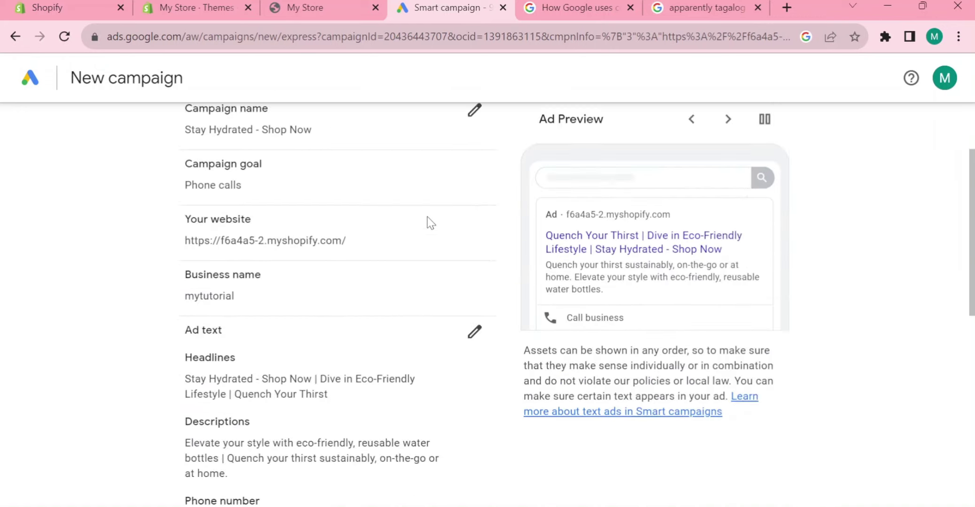
pyautogui.scroll(-3, 426, 220)
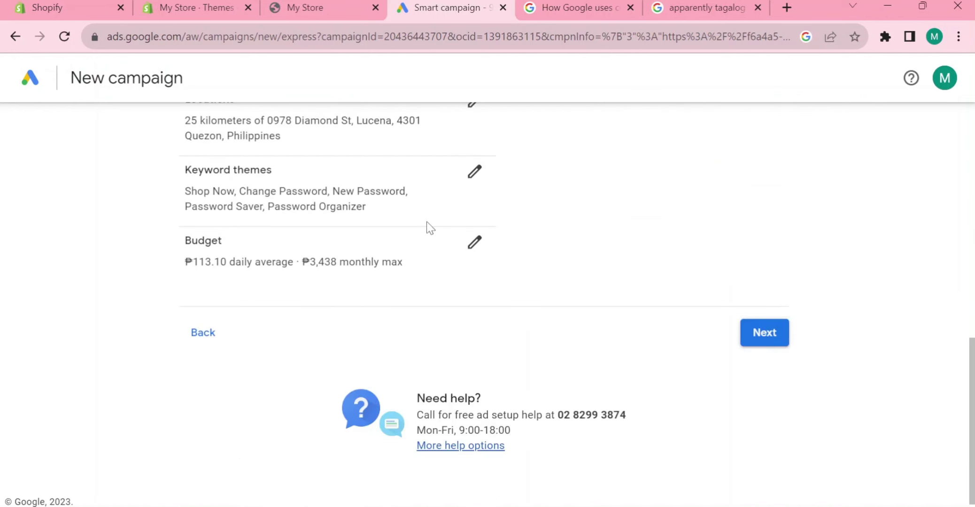
pyautogui.scroll(5, 414, 246)
pyautogui.scroll(6, 413, 254)
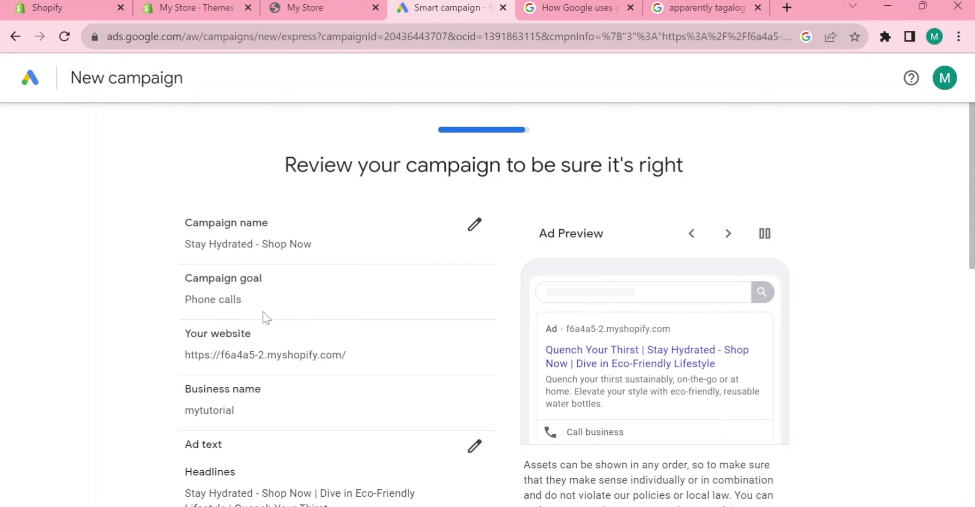
pyautogui.scroll(-2, 266, 318)
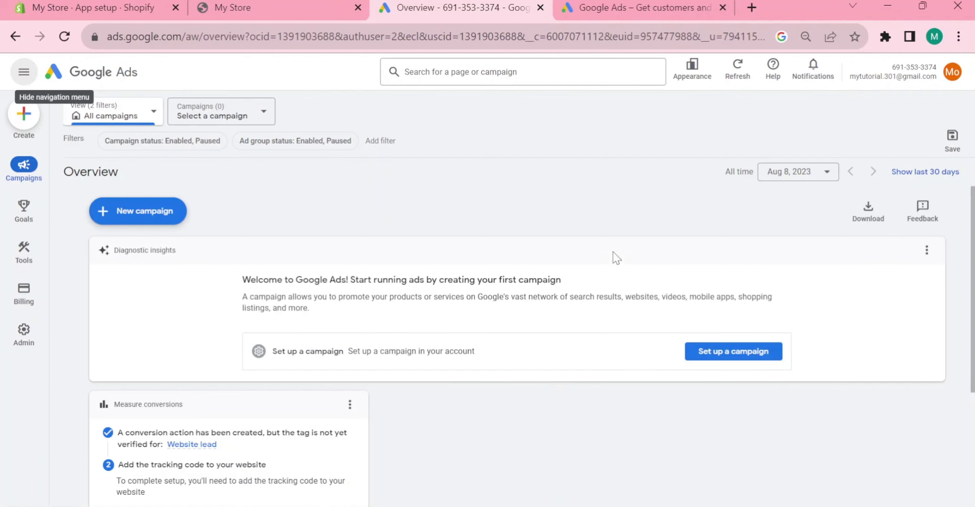
# Start a new campaign with '+ New campaign' on the Overview page
pyautogui.moveTo(20, 167)
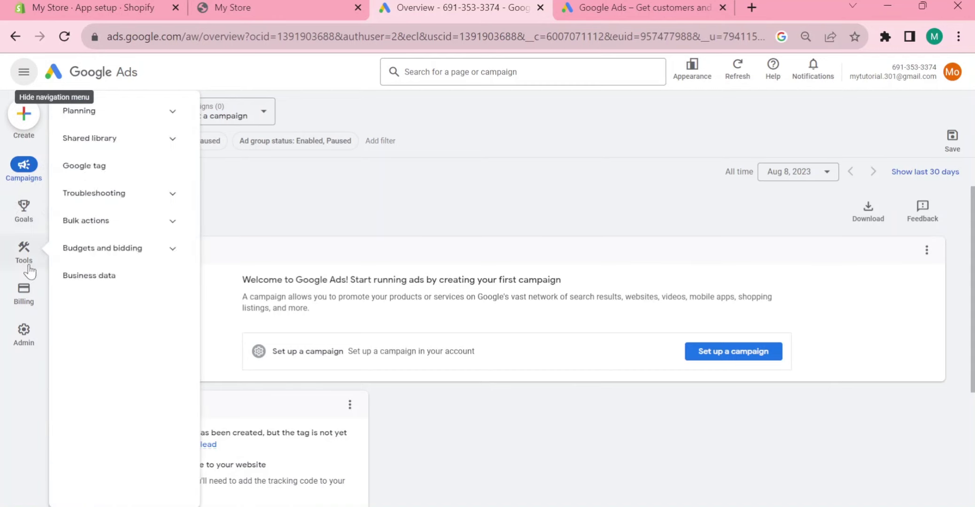
pyautogui.moveTo(24, 298)
pyautogui.moveTo(21, 334)
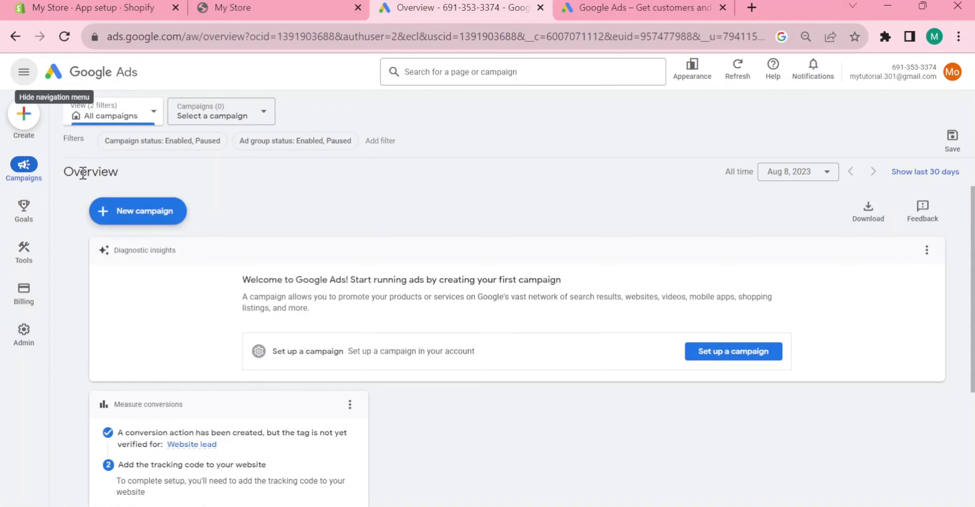
pyautogui.doubleClick(80, 170)
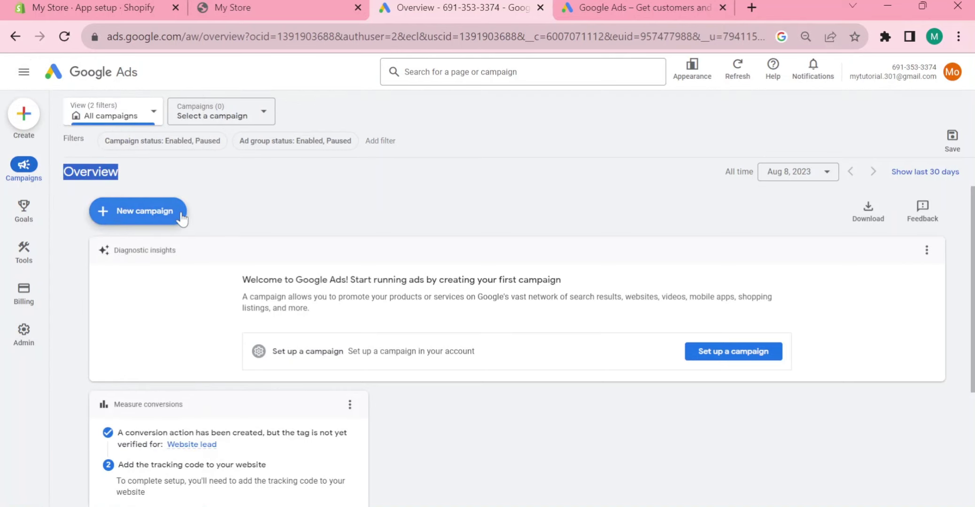
pyautogui.click(164, 214)
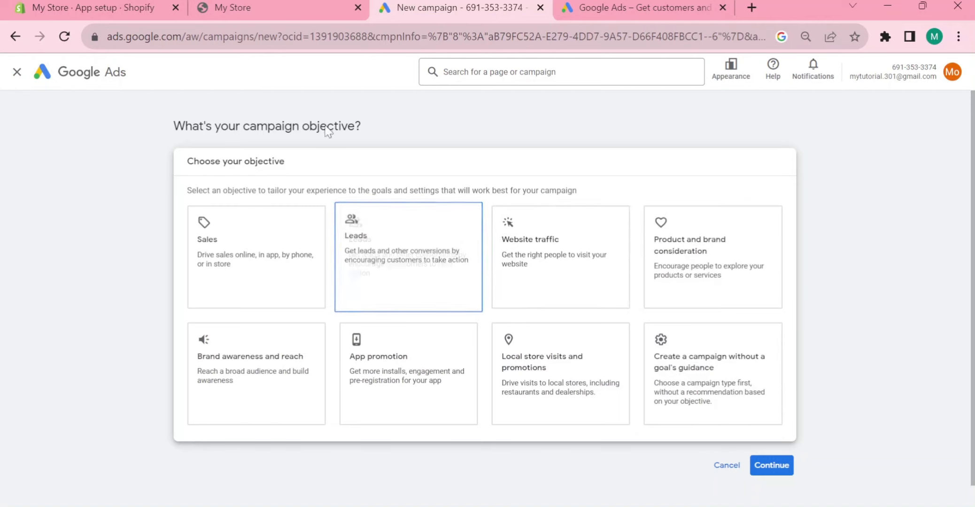
pyautogui.click(80, 8)
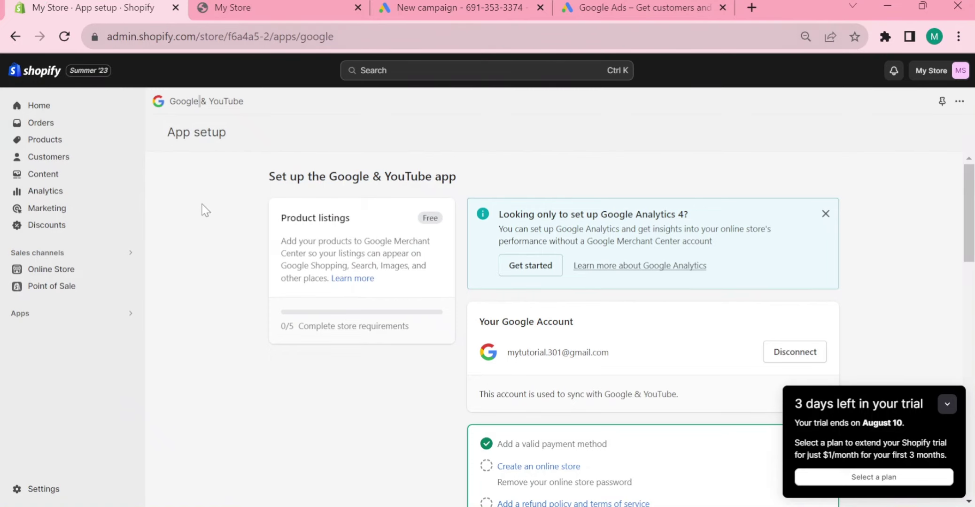
pyautogui.scroll(-1, 207, 254)
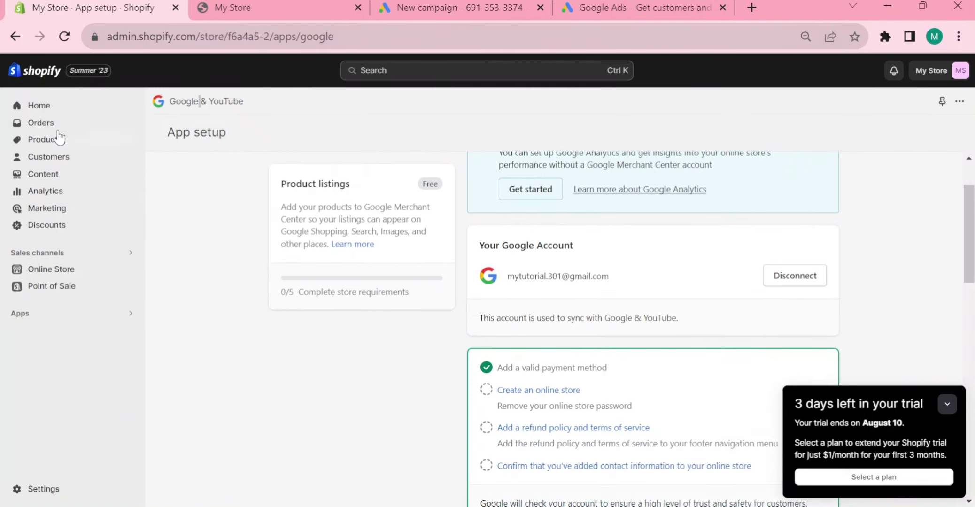
pyautogui.click(42, 107)
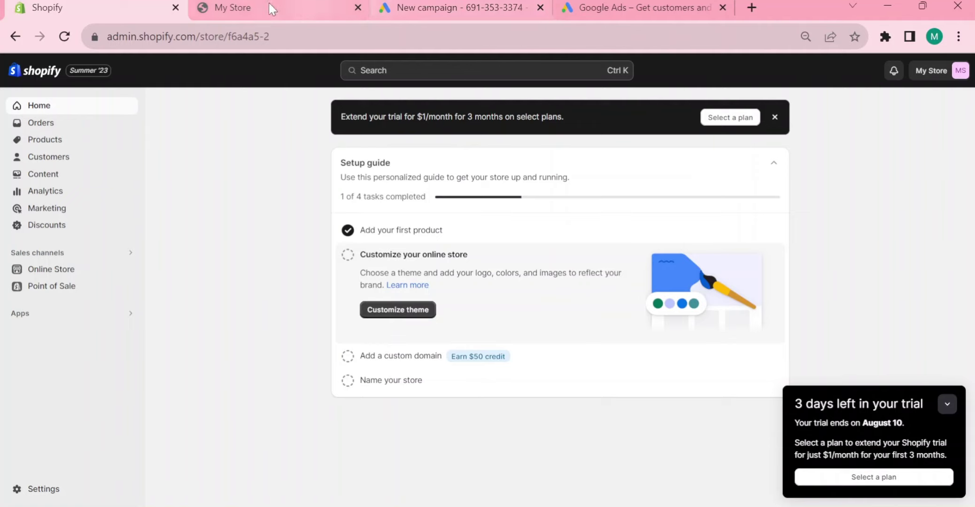
pyautogui.click(462, 6)
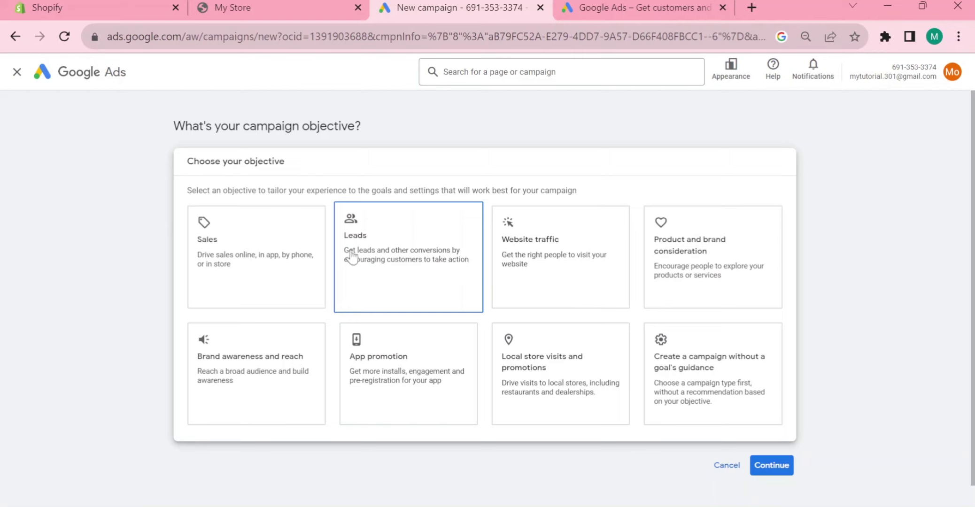
# Choose Leads as the campaign objective and Search as the campaign type
pyautogui.click(218, 223)
pyautogui.click(379, 235)
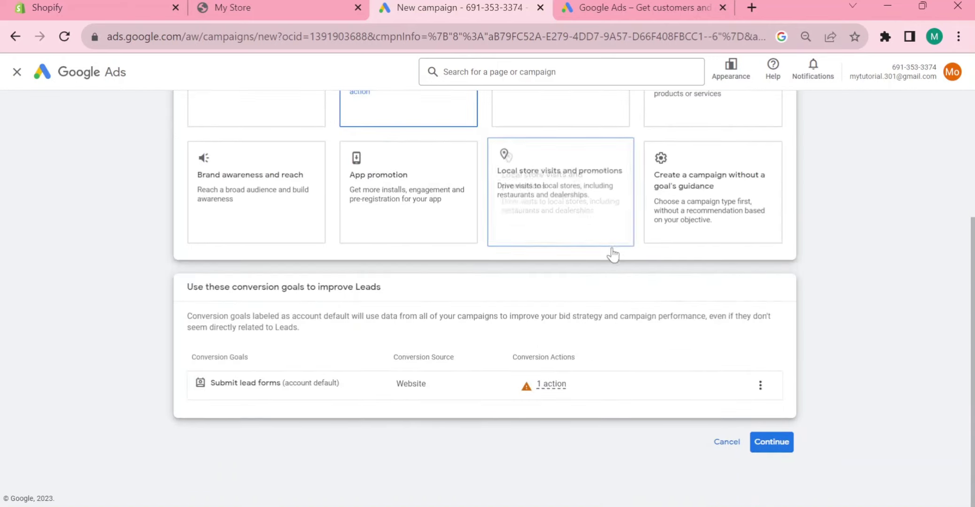
pyautogui.click(771, 442)
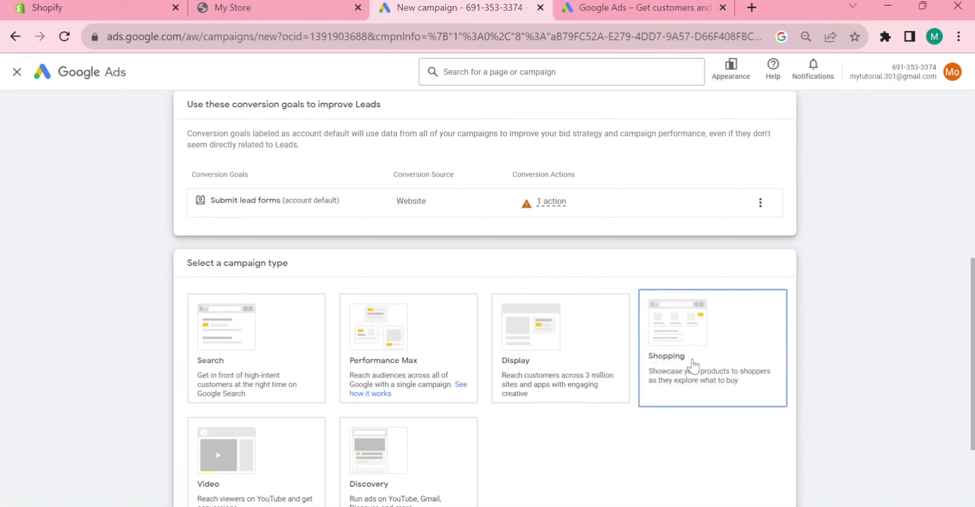
pyautogui.scroll(-1, 265, 463)
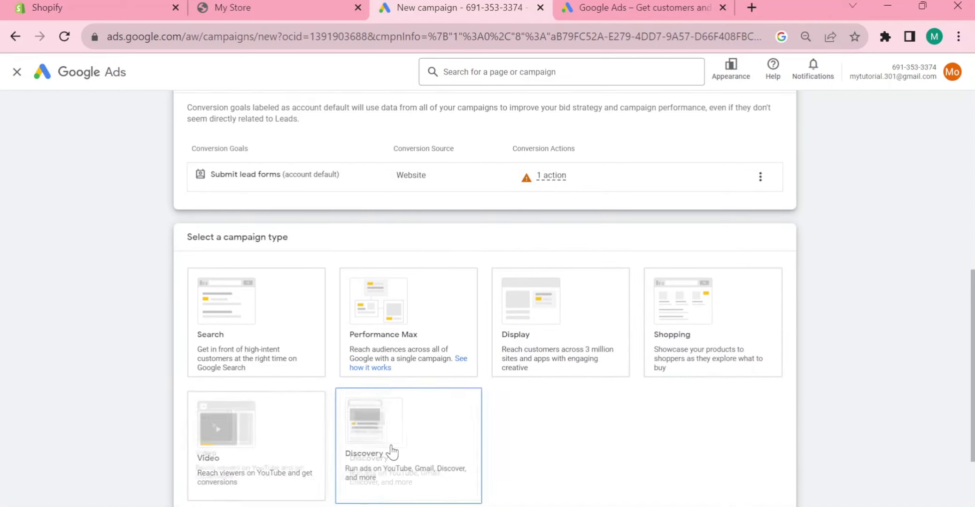
pyautogui.scroll(-3, 533, 436)
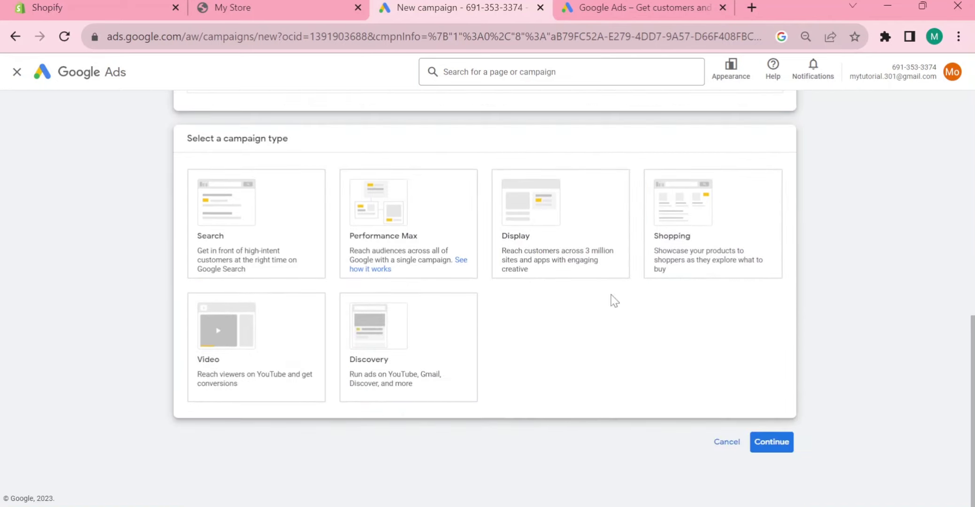
pyautogui.click(259, 224)
# Open the Shopify Products list showing the Large, Medium and Small drink cups
pyautogui.scroll(-5, 260, 224)
pyautogui.scroll(10, 281, 226)
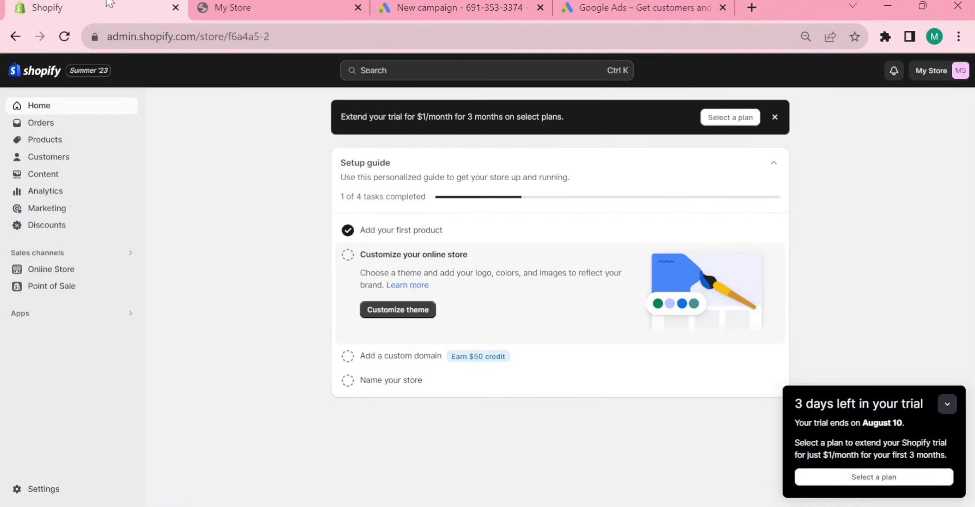
pyautogui.click(94, 8)
pyautogui.click(38, 140)
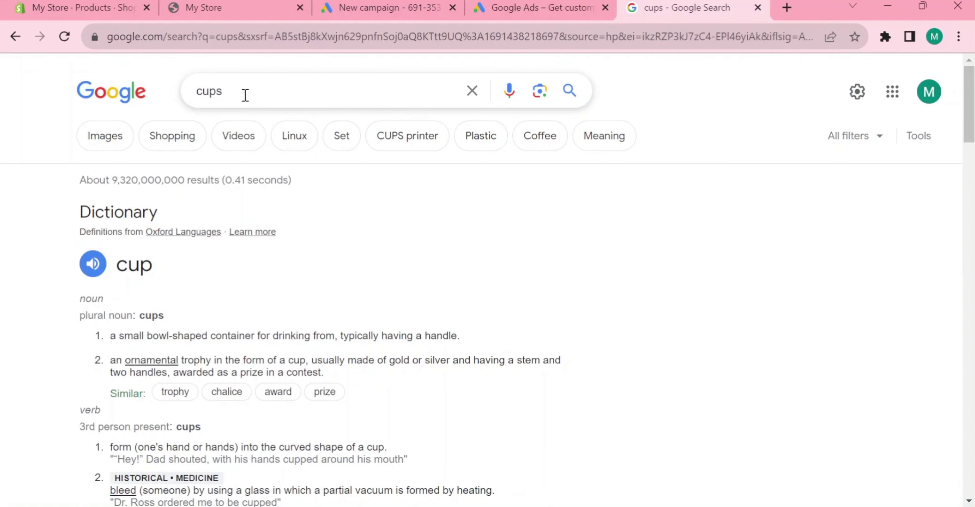
# Replace the Google search query with 'drinking cups' and run the search
pyautogui.click(244, 94)
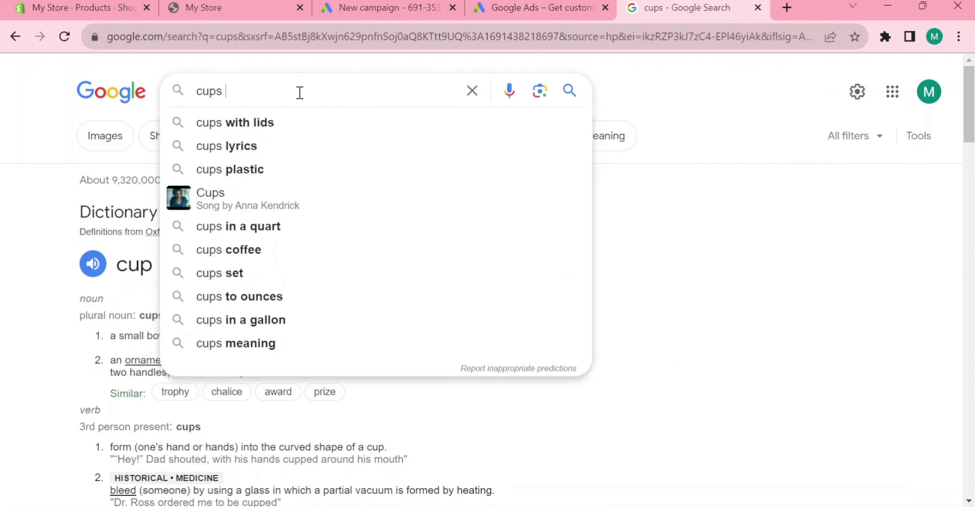
pyautogui.press('BackSpace')
pyautogui.press('BackSpace')
pyautogui.write('drinks')
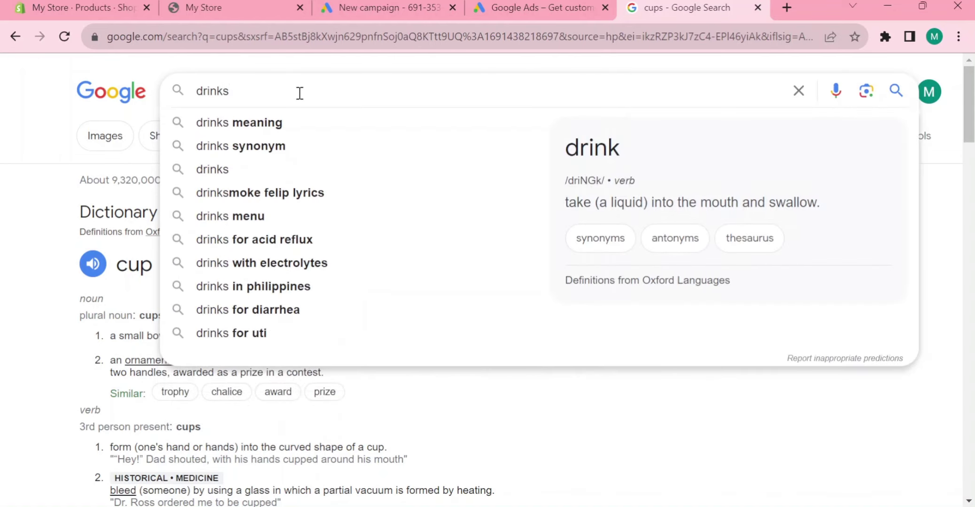
pyautogui.press('BackSpace')
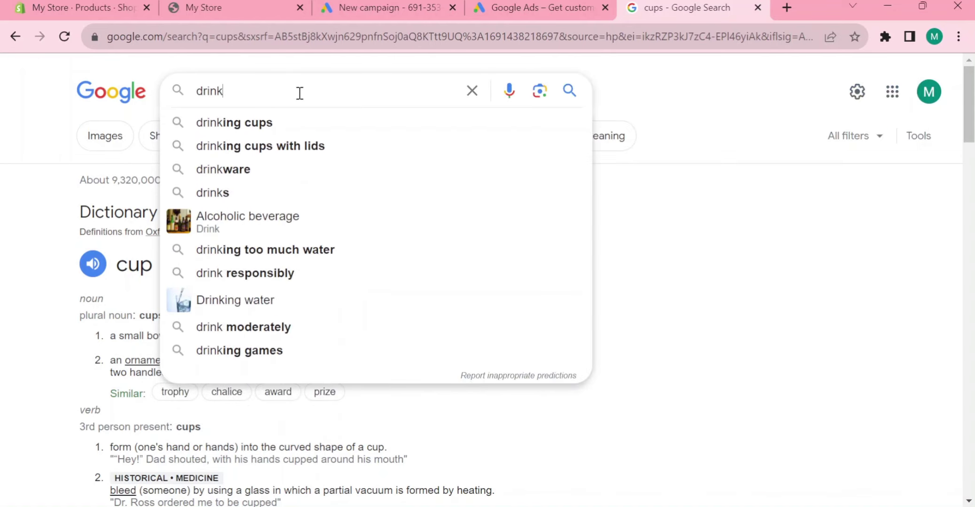
pyautogui.write('ing cups')
pyautogui.press('Return')
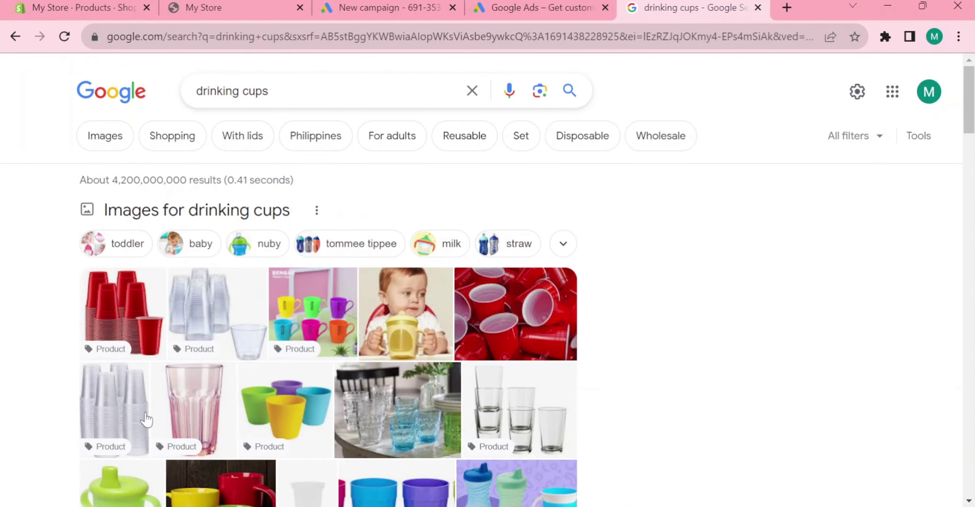
# Back in the new campaign setup, select Website visits as the way to reach the goal
pyautogui.click(437, 4)
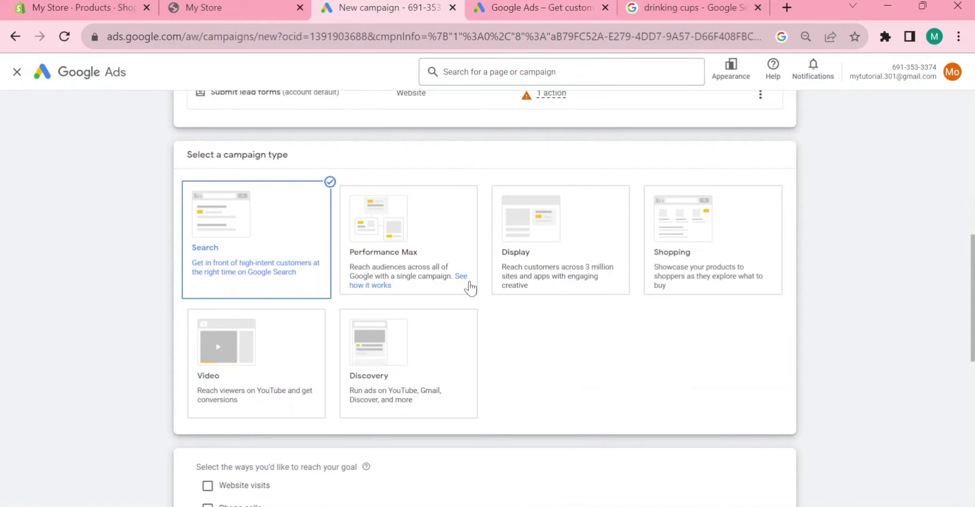
pyautogui.scroll(-4, 423, 305)
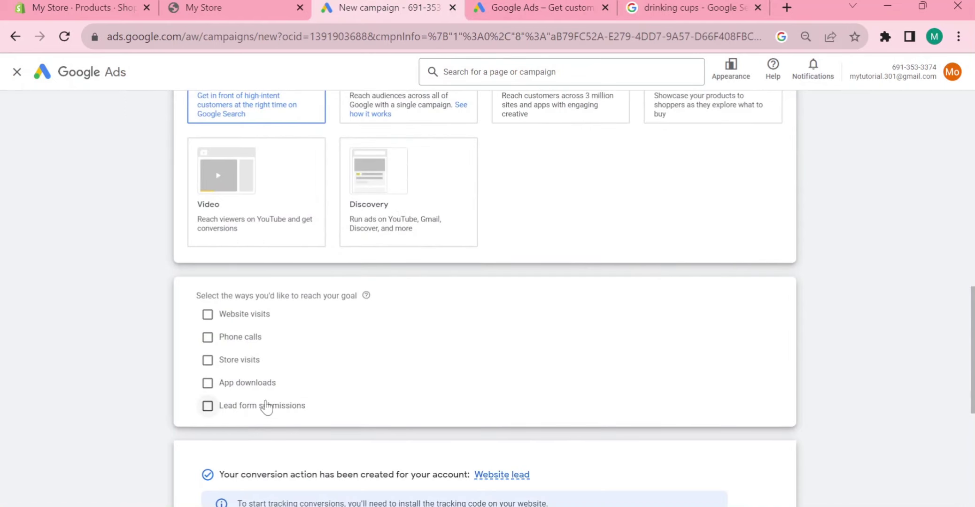
pyautogui.click(208, 314)
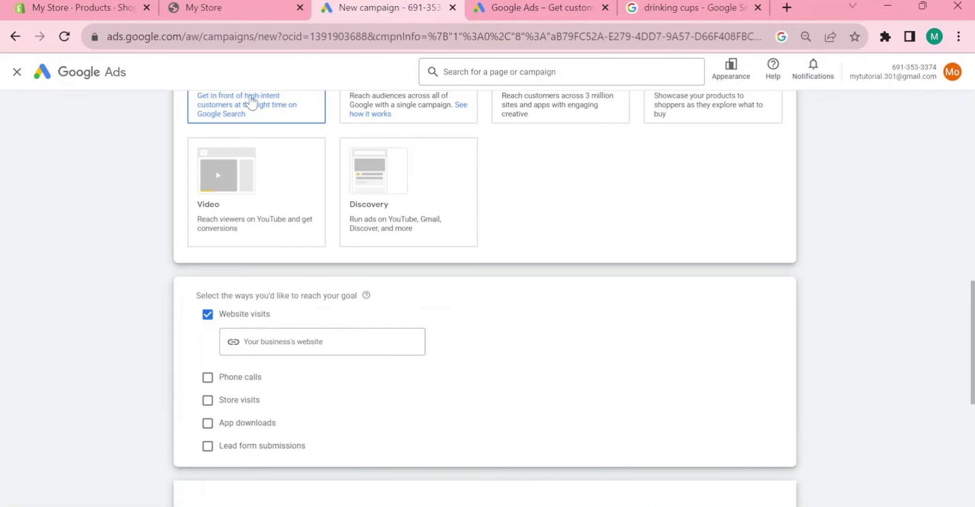
# Reveal the tracking-code Installation options under the Website lead conversion action notice
pyautogui.scroll(2, 257, 100)
pyautogui.click(71, 5)
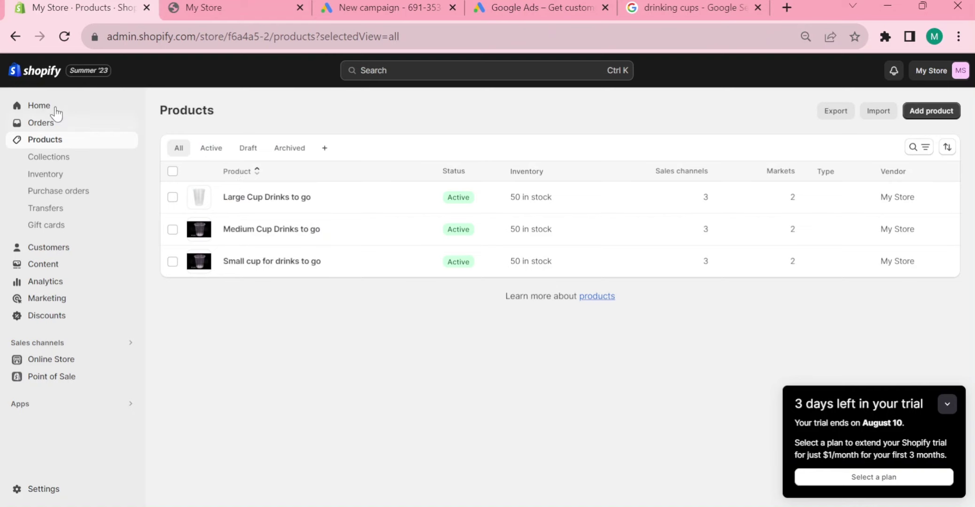
pyautogui.click(56, 111)
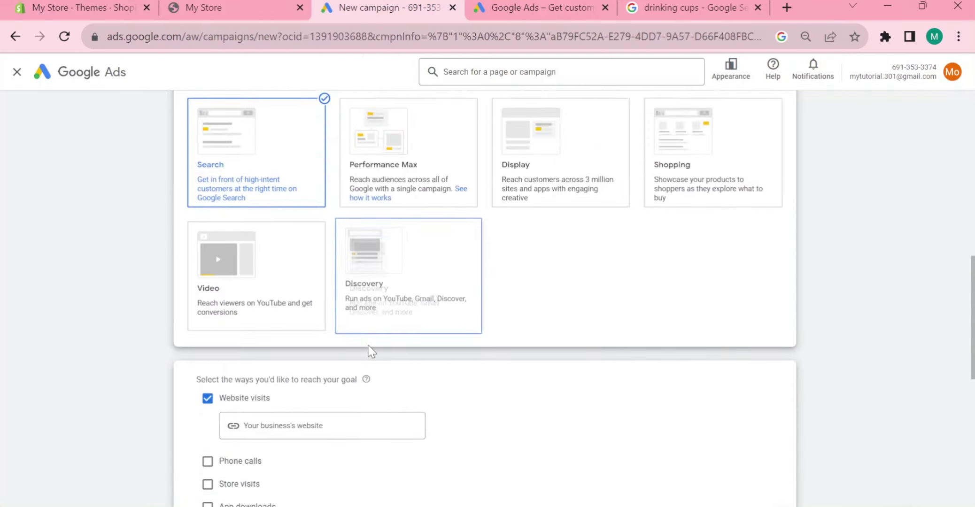
pyautogui.scroll(-5, 308, 341)
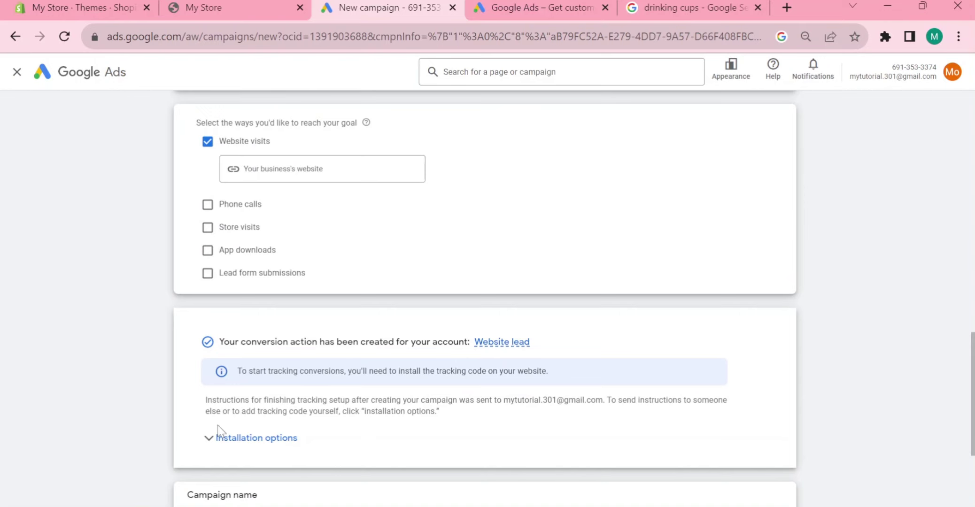
pyautogui.scroll(-2, 328, 406)
pyautogui.click(254, 358)
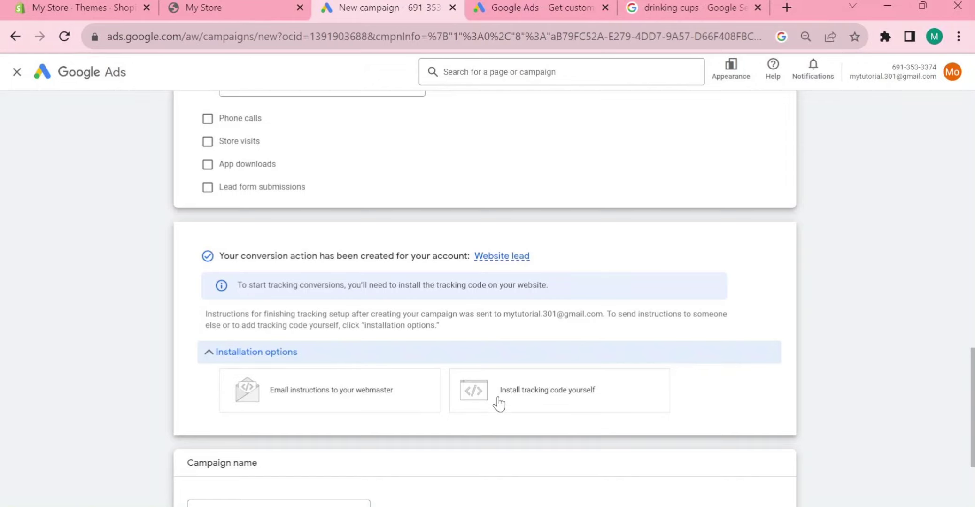
# Choose 'Install tracking code yourself' and read where to paste the Google tag and event snippet
pyautogui.click(523, 396)
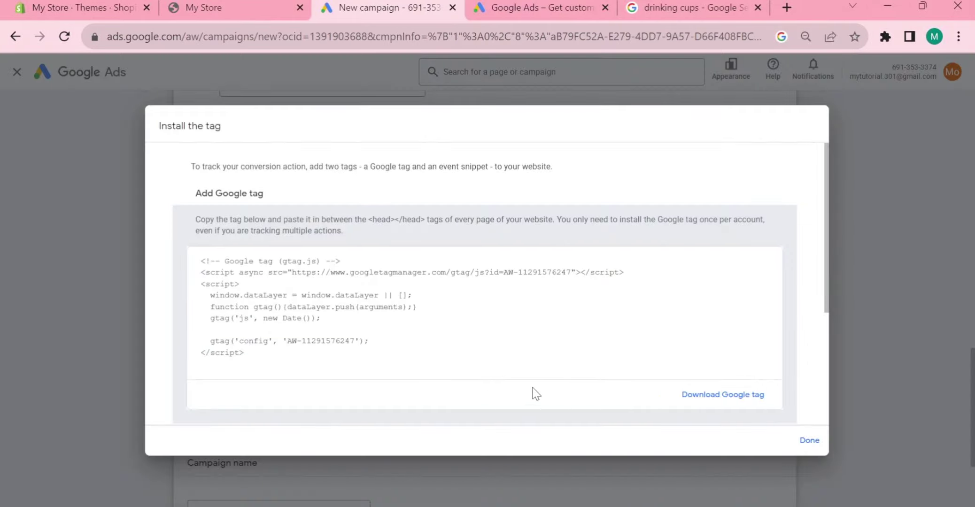
pyautogui.scroll(-4, 306, 338)
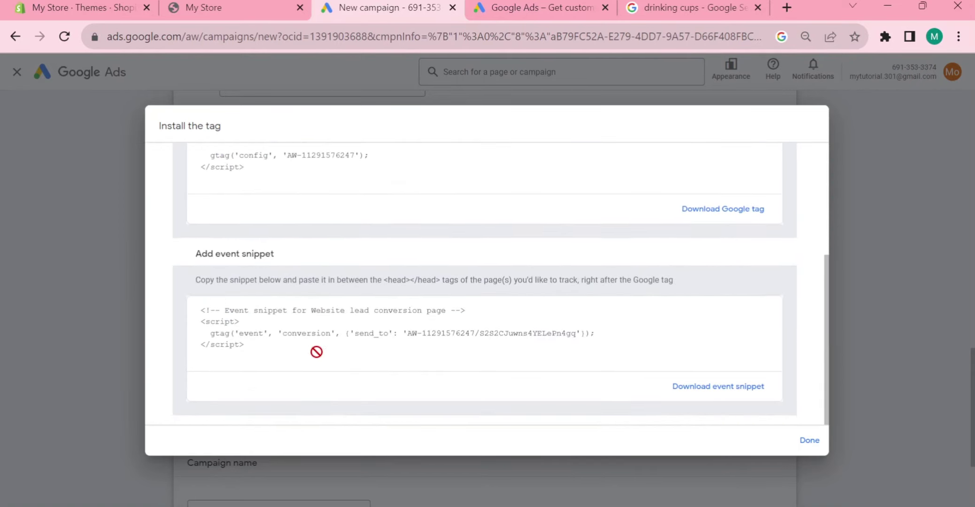
pyautogui.scroll(4, 334, 365)
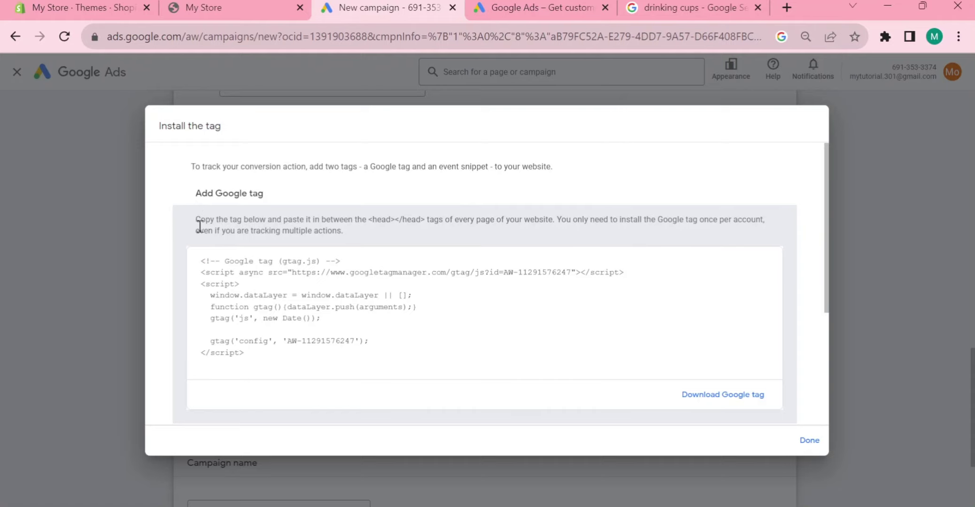
pyautogui.moveTo(198, 219); pyautogui.dragTo(271, 224)
pyautogui.moveTo(343, 221); pyautogui.dragTo(743, 219)
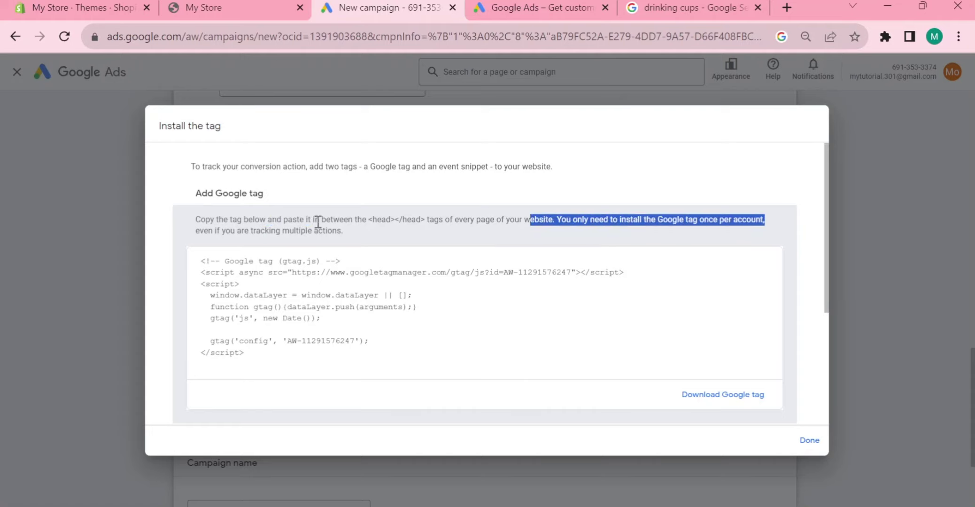
pyautogui.moveTo(214, 230); pyautogui.dragTo(321, 236)
pyautogui.click(351, 243)
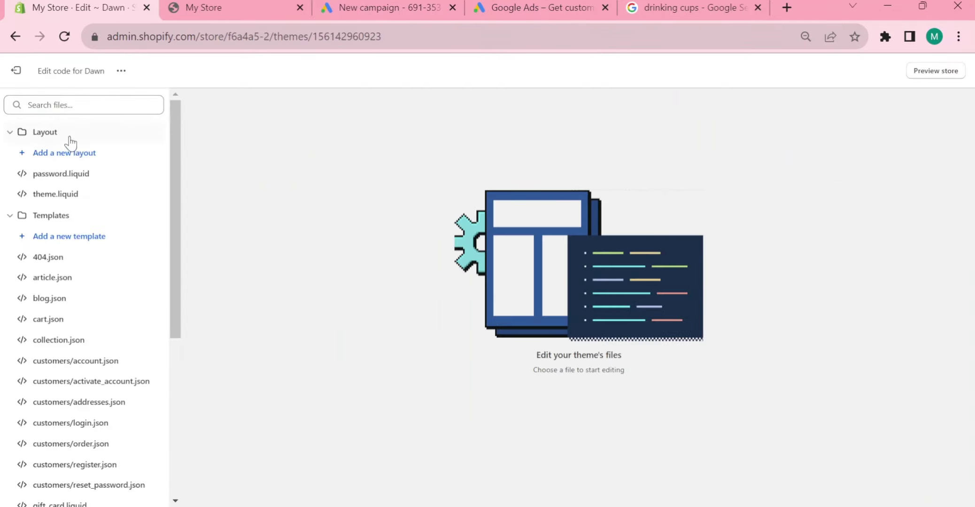
# Open theme.liquid from the Layout folder and save it with the Google tag inside <head>
pyautogui.click(67, 134)
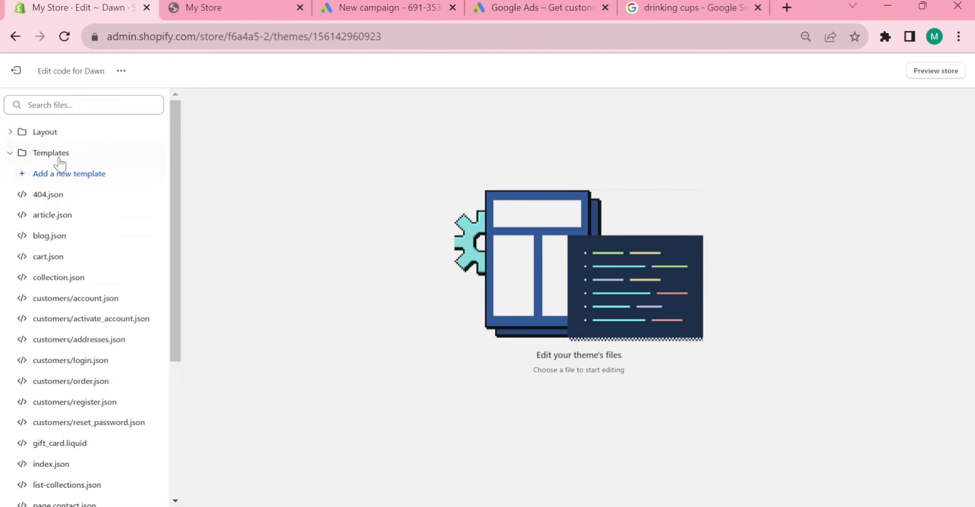
pyautogui.click(52, 139)
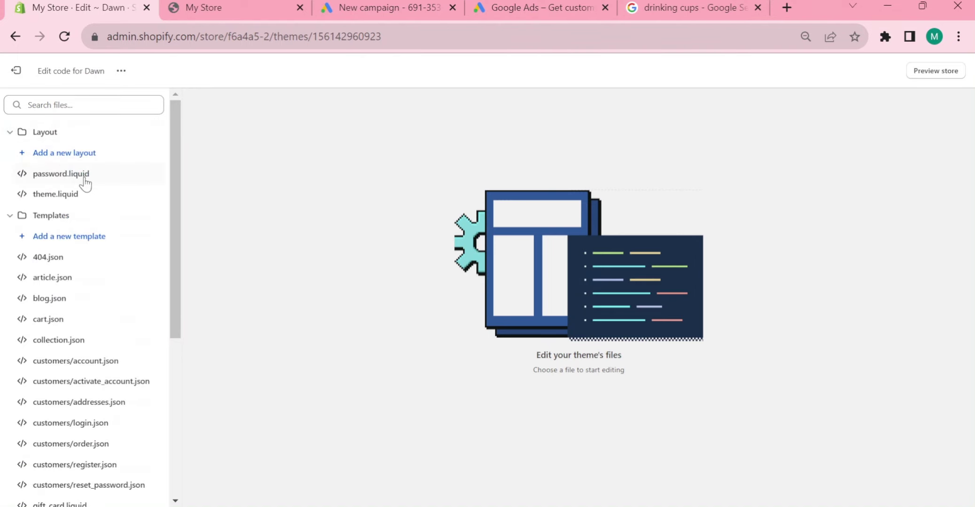
pyautogui.click(66, 193)
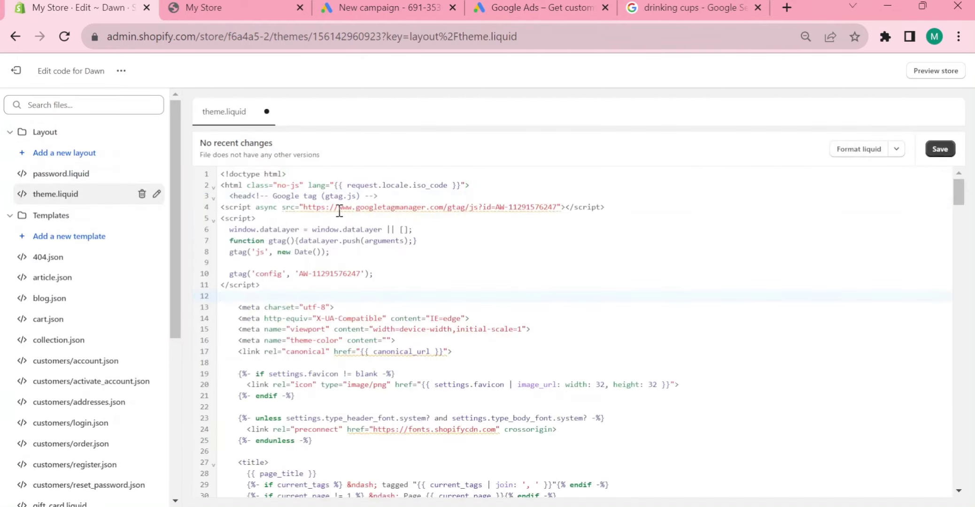
pyautogui.click(946, 150)
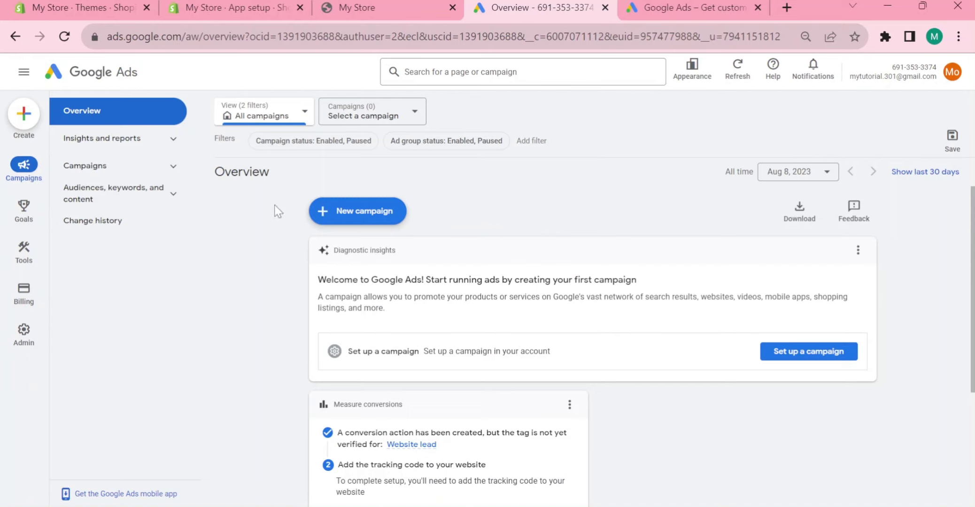
# Open Insights under Insights and reports and review the cost and interactions chart for the last 7 days
pyautogui.click(147, 140)
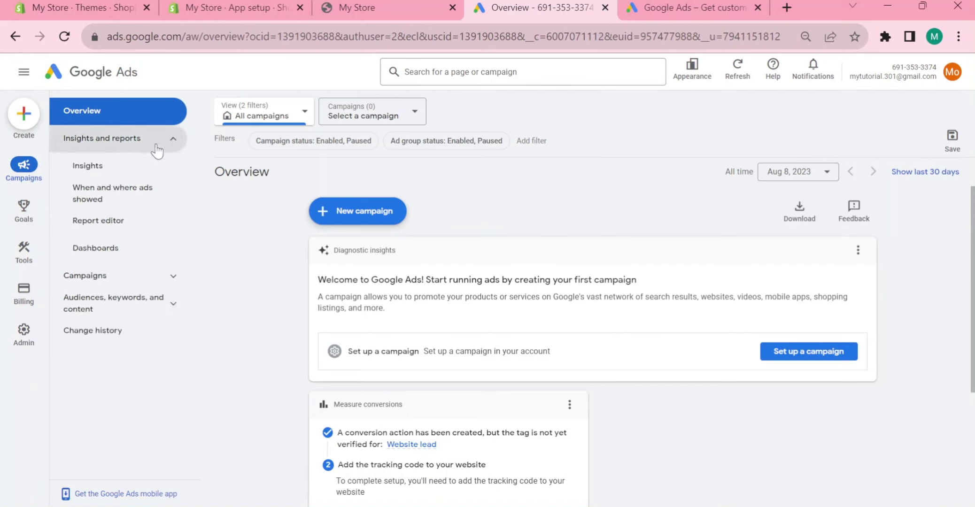
pyautogui.click(119, 172)
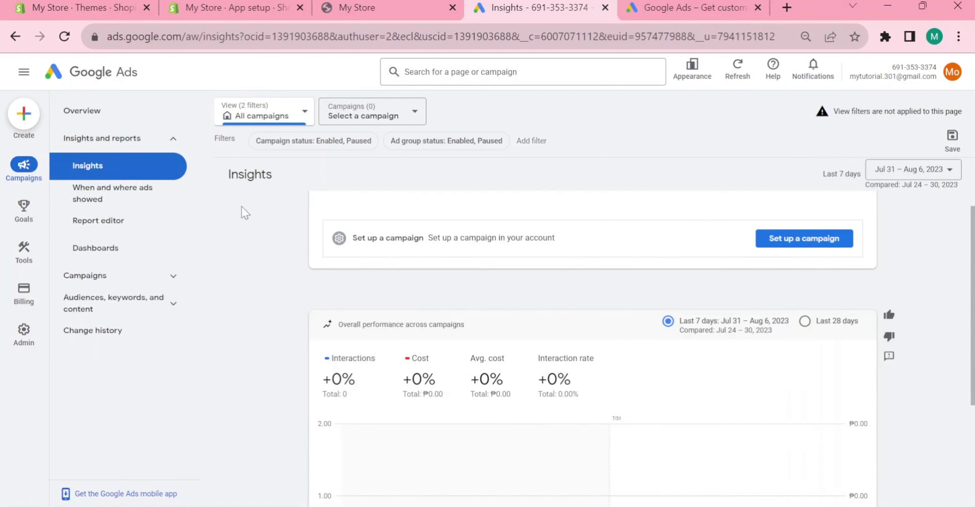
pyautogui.scroll(-4, 467, 300)
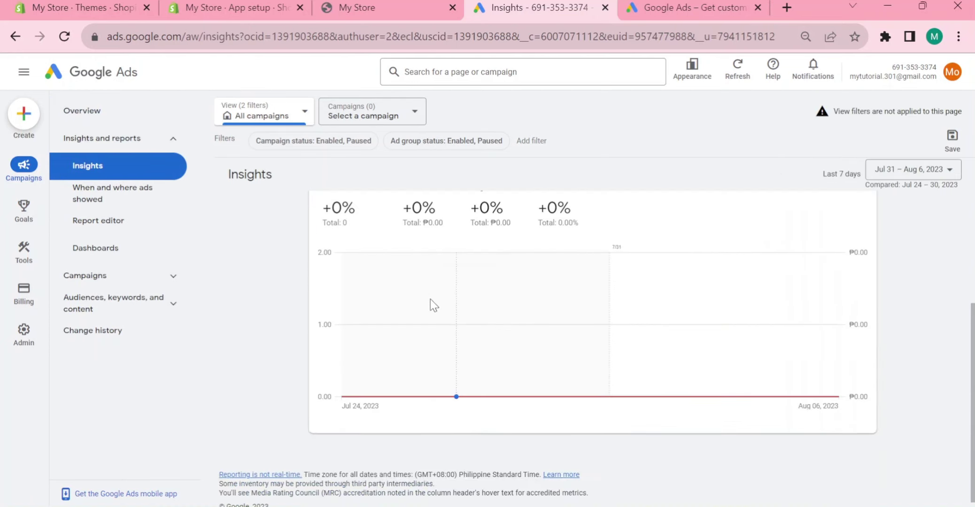
pyautogui.scroll(2, 430, 299)
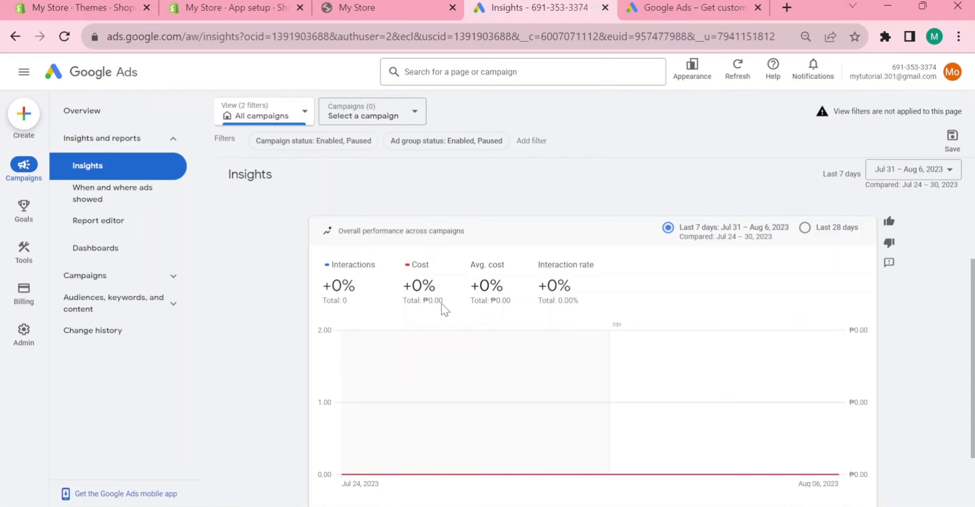
pyautogui.doubleClick(409, 266)
pyautogui.moveTo(408, 266); pyautogui.dragTo(601, 271)
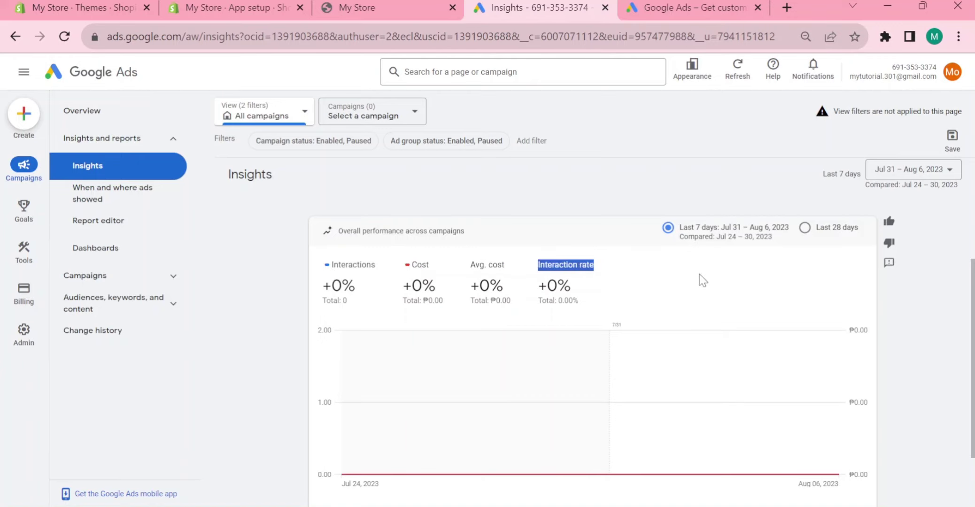
pyautogui.scroll(-2, 699, 275)
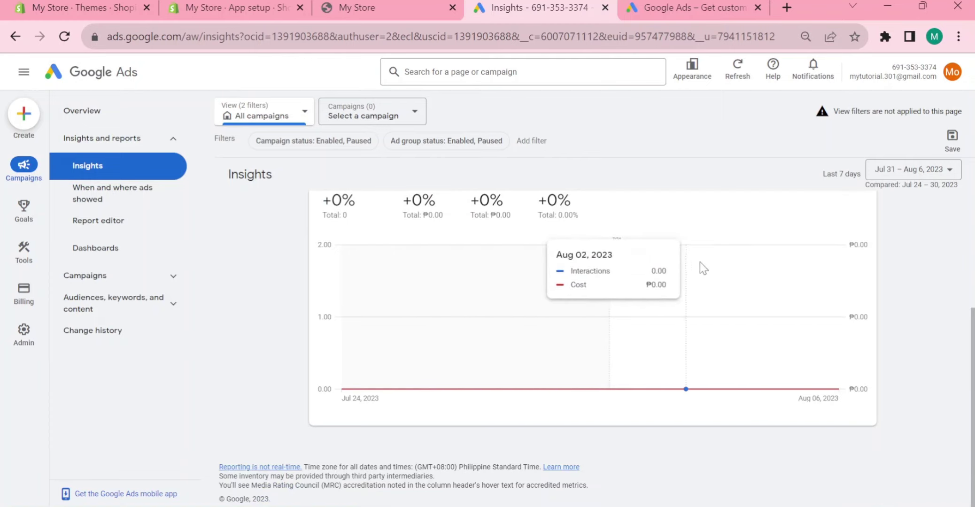
# Open the Dashboards page and close its welcome dialog
pyautogui.click(94, 253)
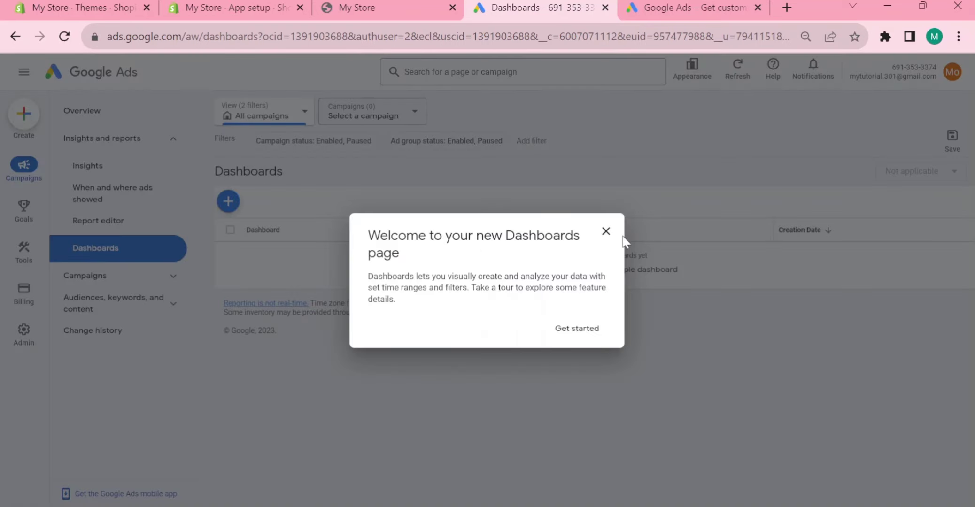
pyautogui.click(605, 231)
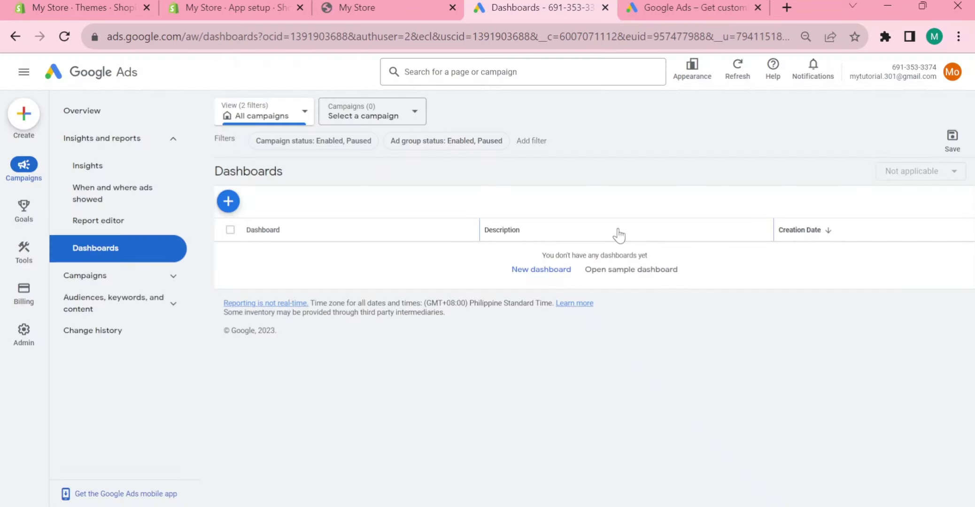